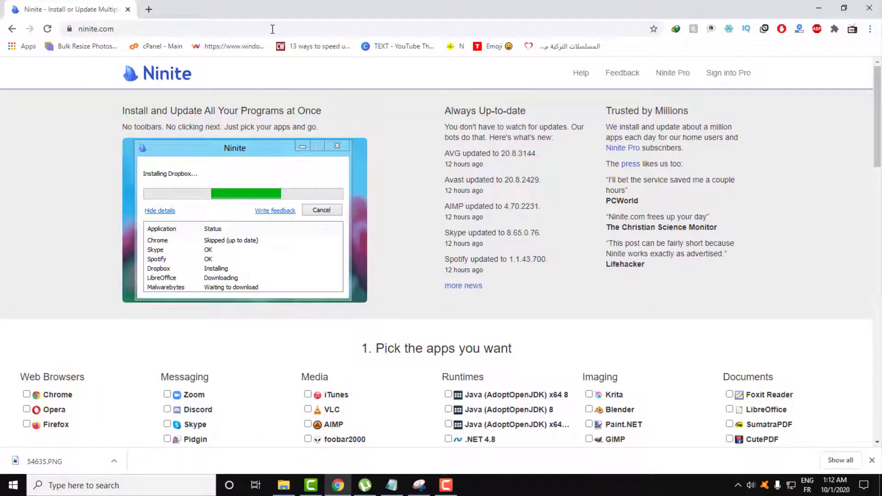
pyautogui.scroll(-5, 313, 282)
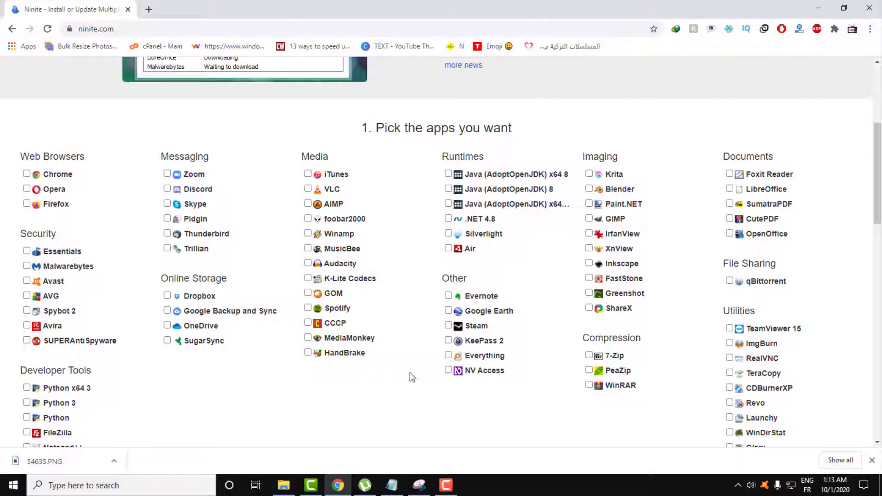
pyautogui.scroll(5, 410, 375)
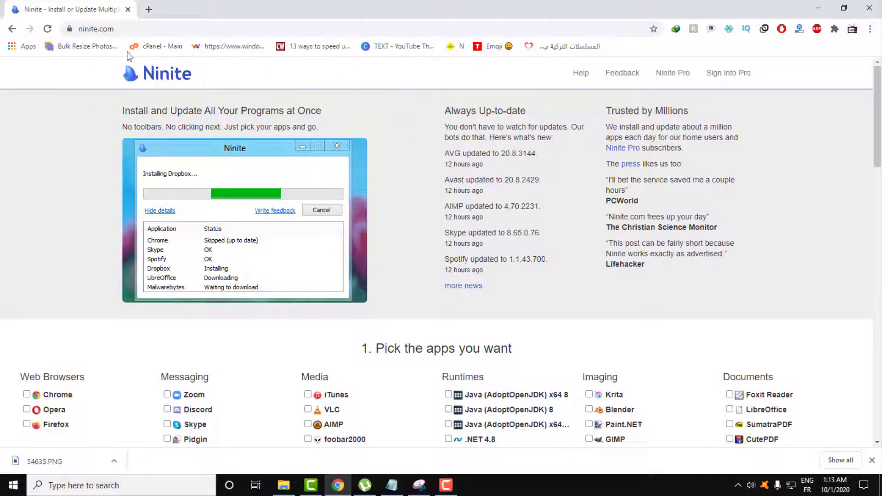
pyautogui.click(123, 30)
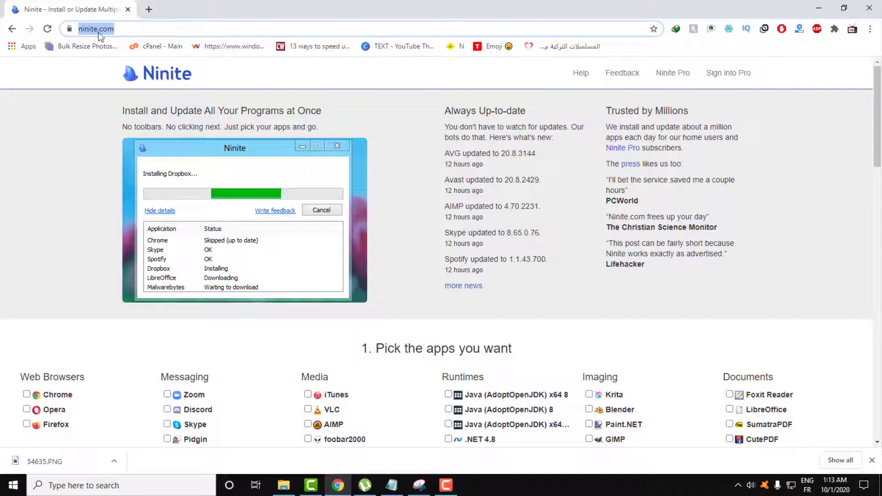
pyautogui.click(127, 28)
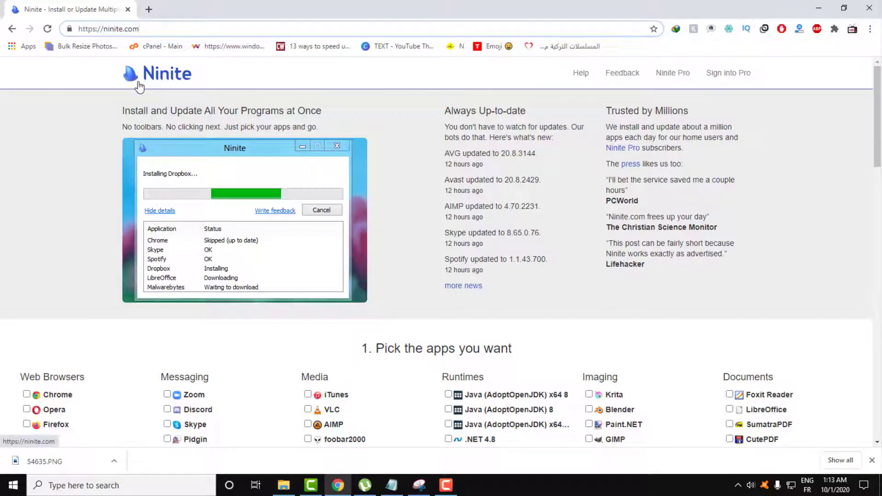
# Select VLC from the Media category in Ninite's list of apps
pyautogui.scroll(-5, 167, 181)
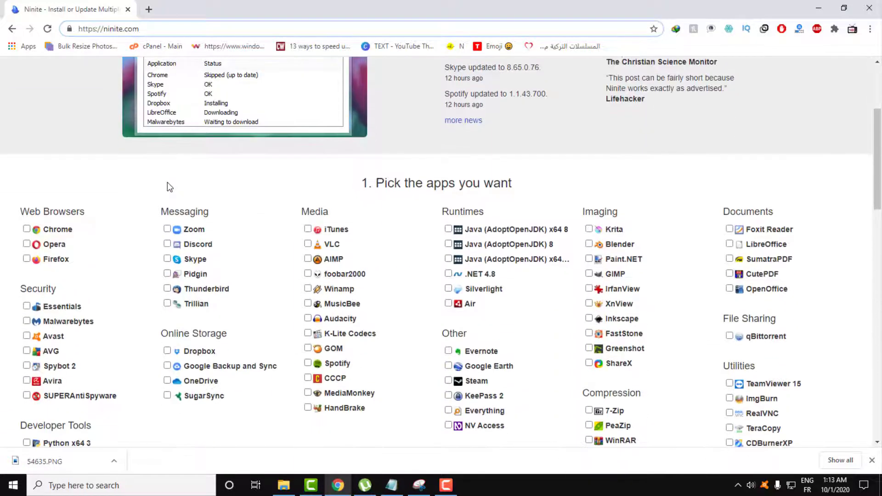
pyautogui.scroll(-1, 169, 186)
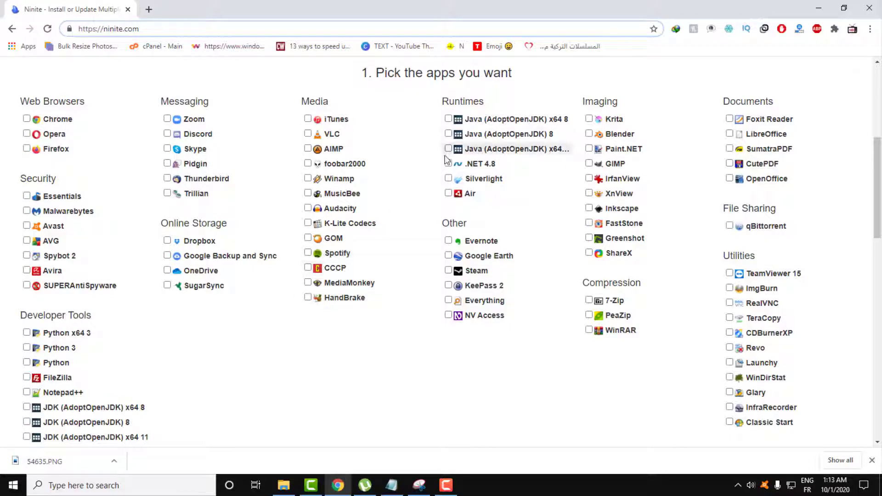
pyautogui.click(308, 134)
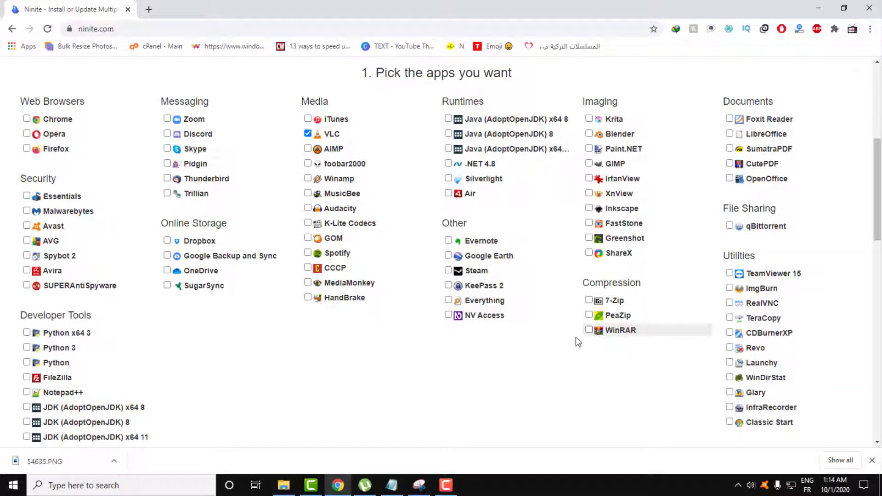
# Review the remaining app categories and request the custom Ninite installer for the selected app
pyautogui.scroll(-2, 66, 305)
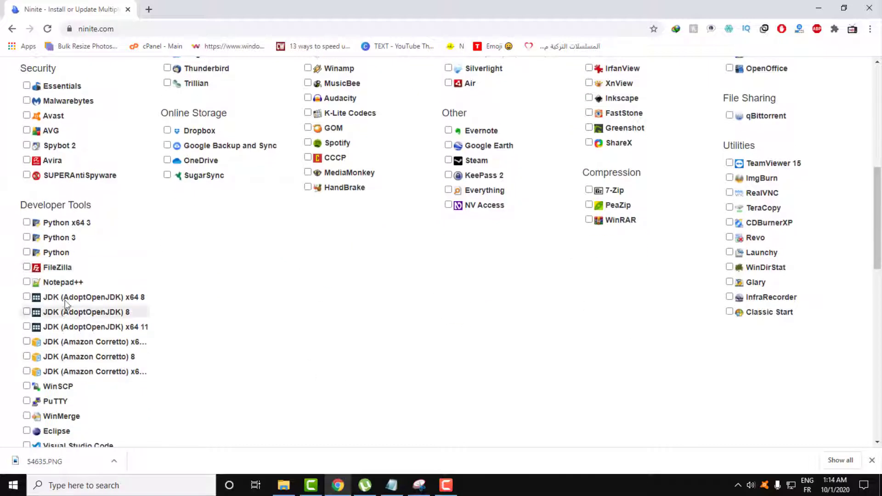
pyautogui.scroll(-3, 66, 305)
pyautogui.scroll(4, 71, 310)
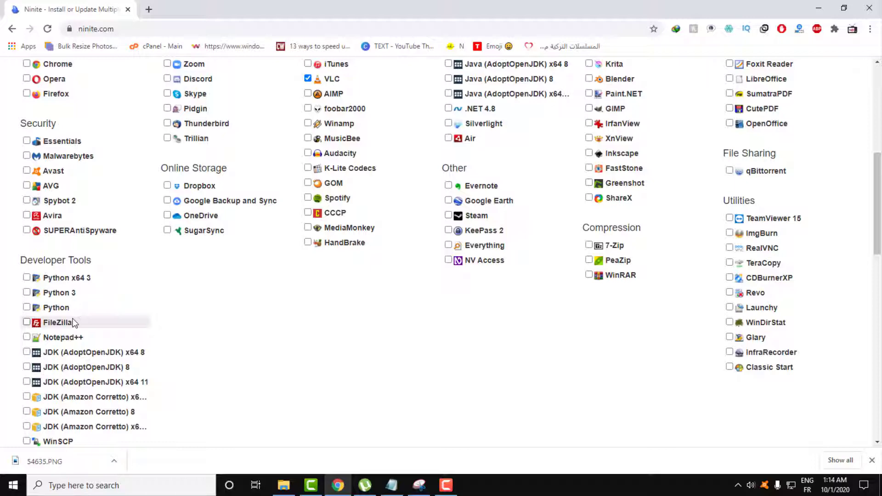
pyautogui.scroll(4, 165, 285)
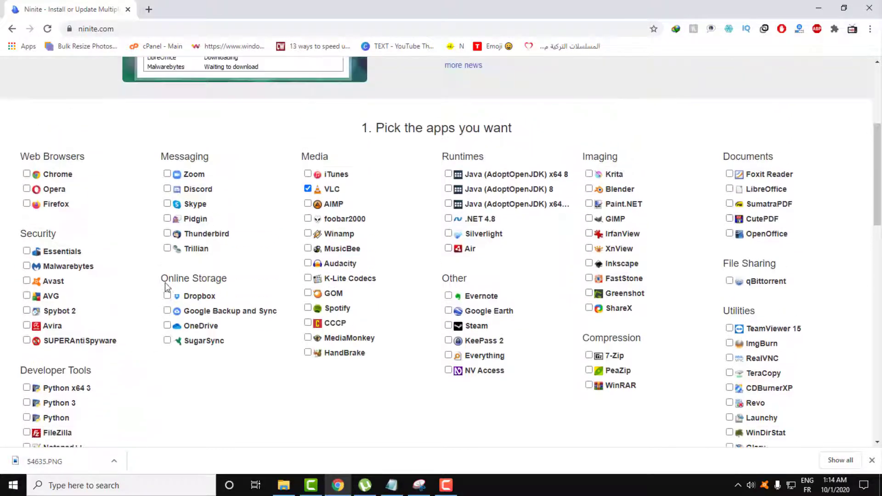
pyautogui.scroll(-2, 165, 285)
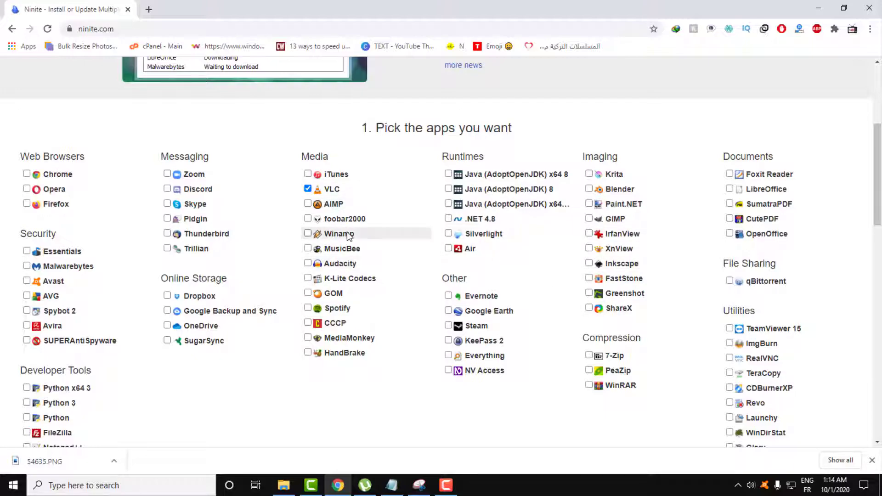
pyautogui.scroll(3, 348, 236)
pyautogui.scroll(-10, 348, 236)
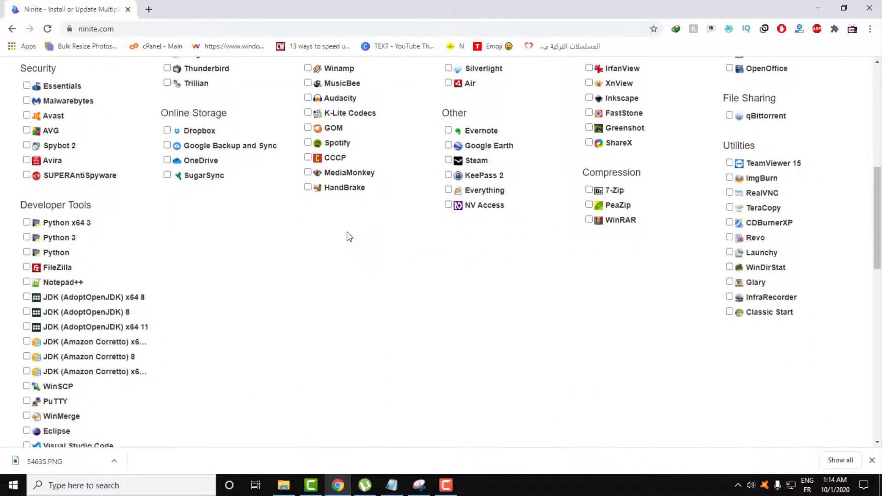
pyautogui.scroll(-1, 347, 232)
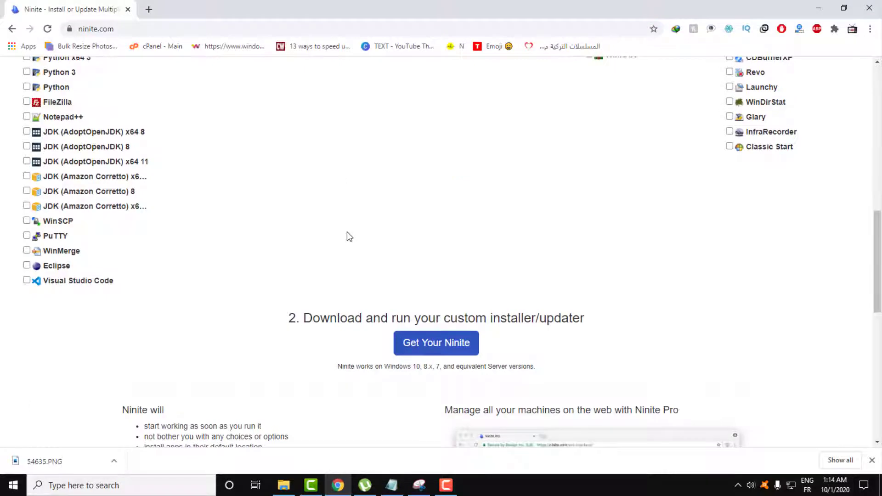
pyautogui.click(442, 351)
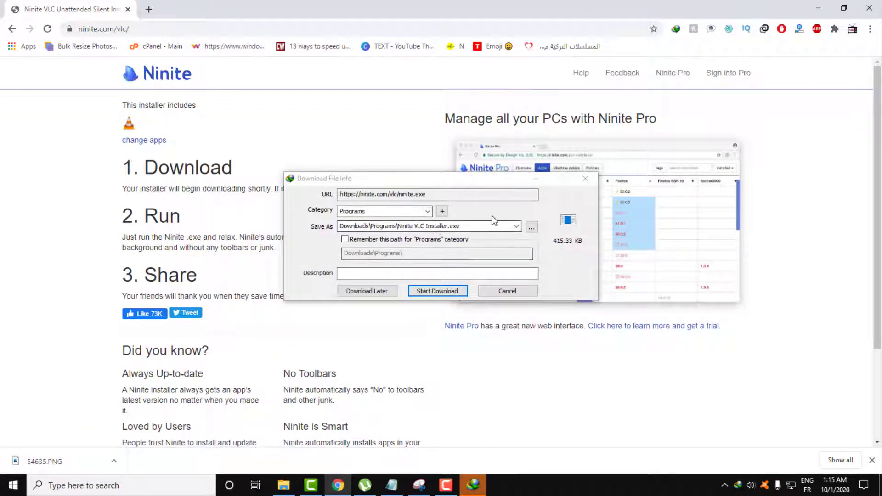
# Download Ninite VLC Installer.exe, run it, and close the installer window once it has finished
pyautogui.moveTo(460, 181); pyautogui.dragTo(387, 158)
pyautogui.click(375, 269)
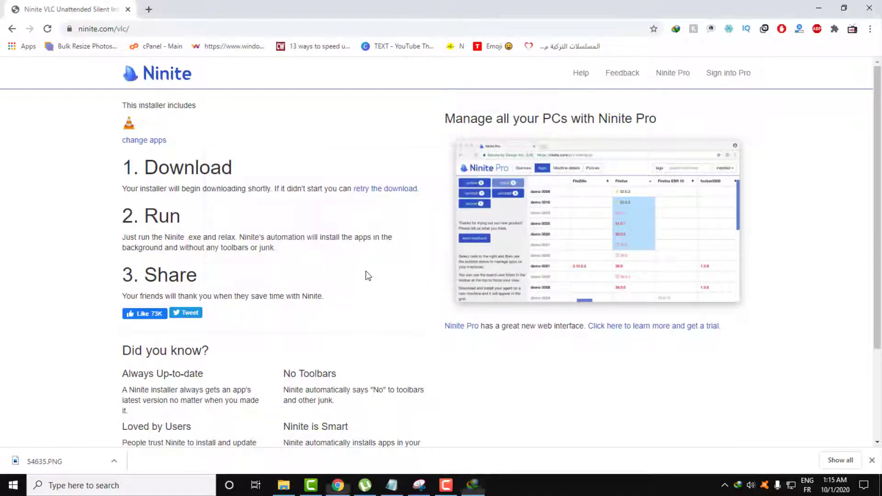
pyautogui.click(361, 277)
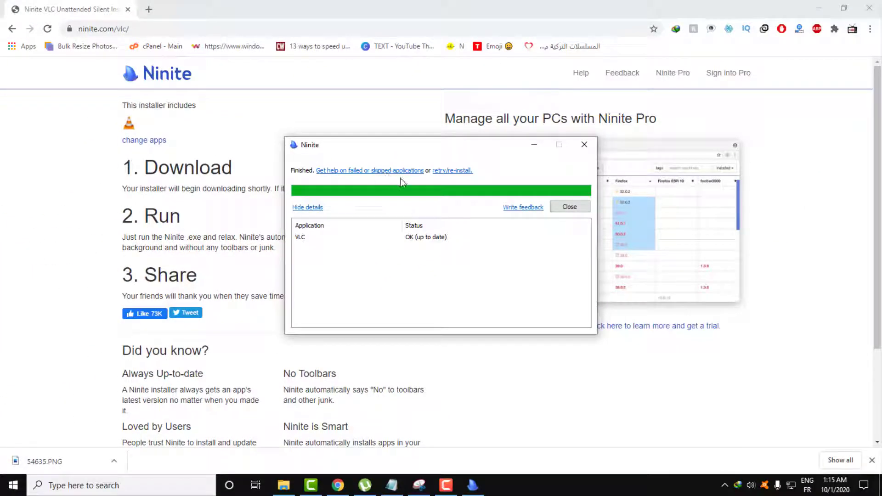
pyautogui.moveTo(424, 149); pyautogui.dragTo(257, 165)
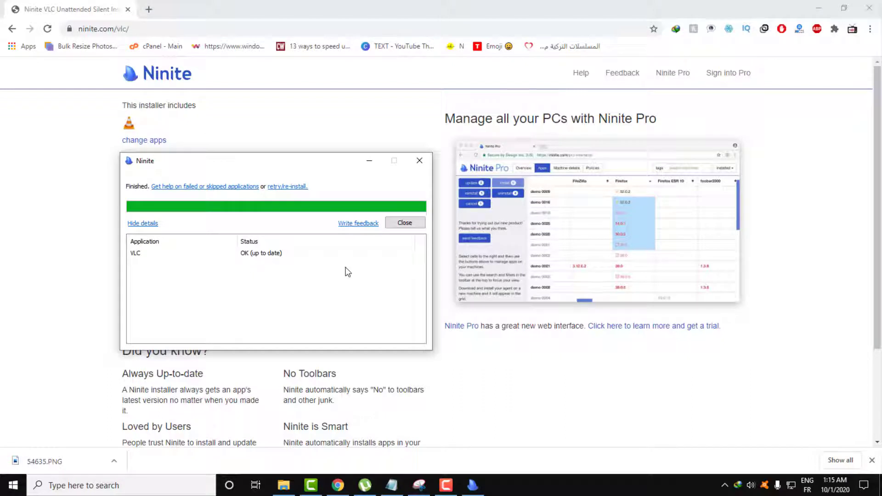
pyautogui.click(423, 162)
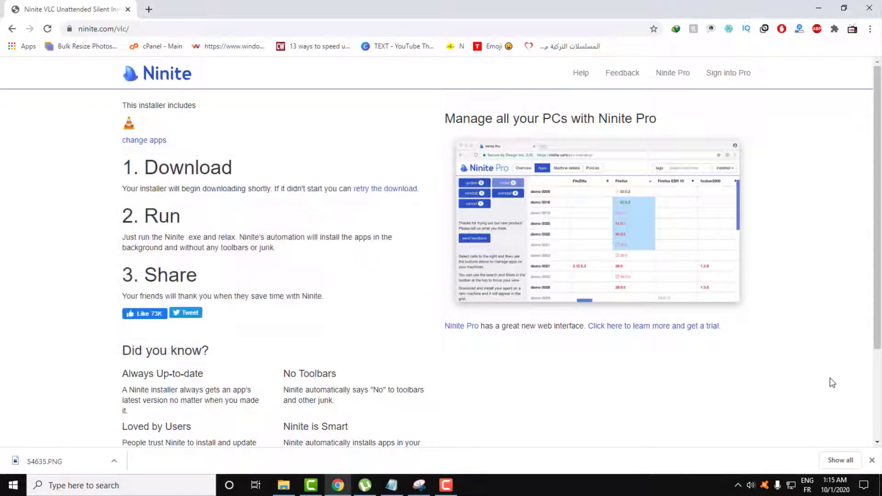
# Show the desktop, search Windows for "pan" to open Control Panel, and open Programs and Features
pyautogui.click(881, 490)
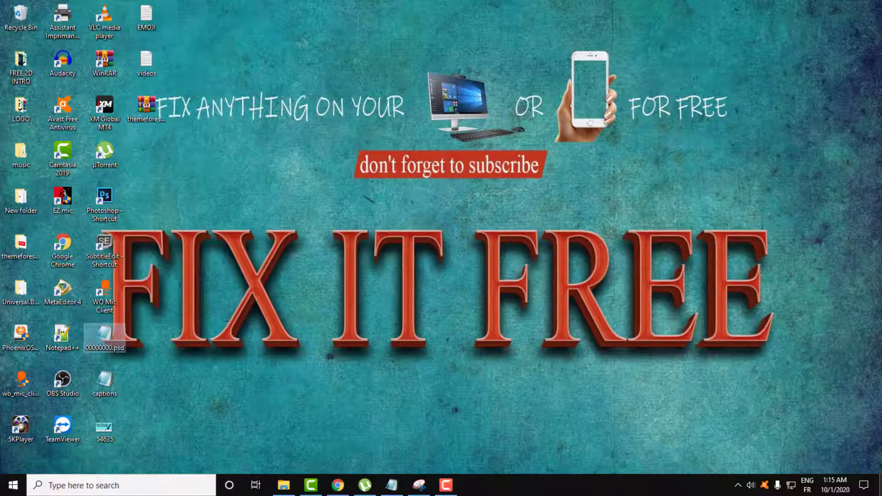
pyautogui.click(155, 486)
pyautogui.write('pan')
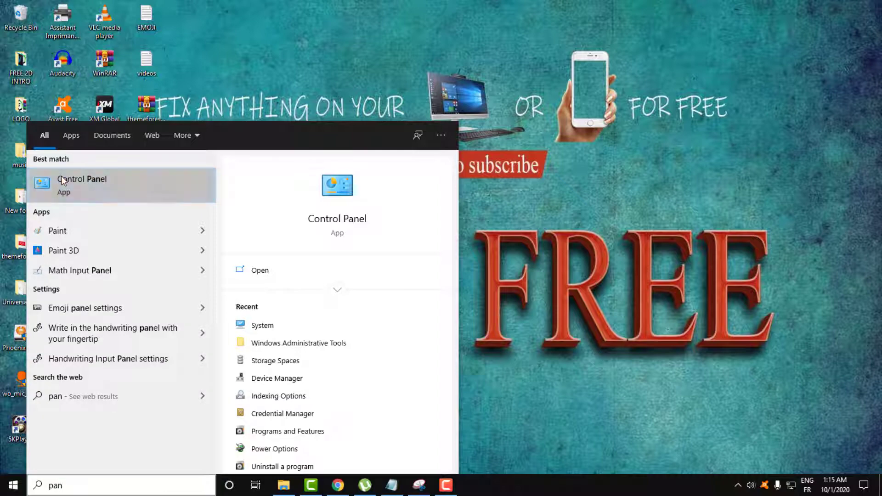
pyautogui.click(83, 184)
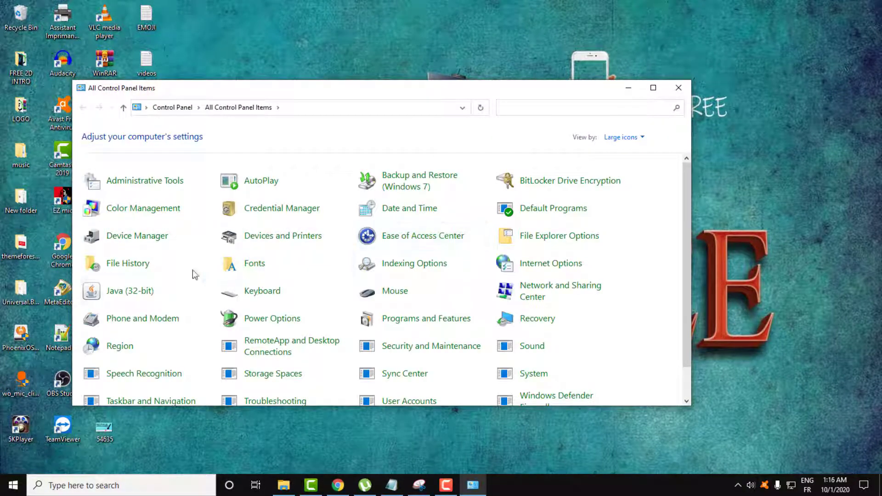
pyautogui.scroll(-1, 164, 294)
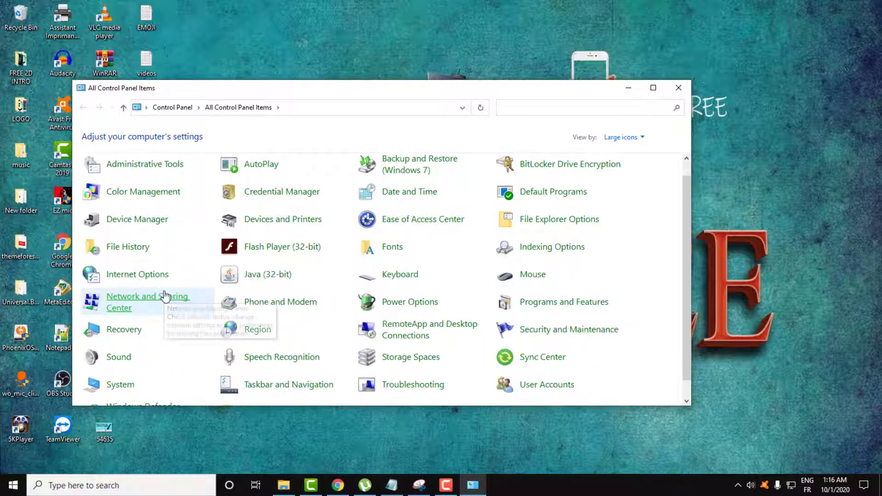
pyautogui.scroll(-1, 165, 294)
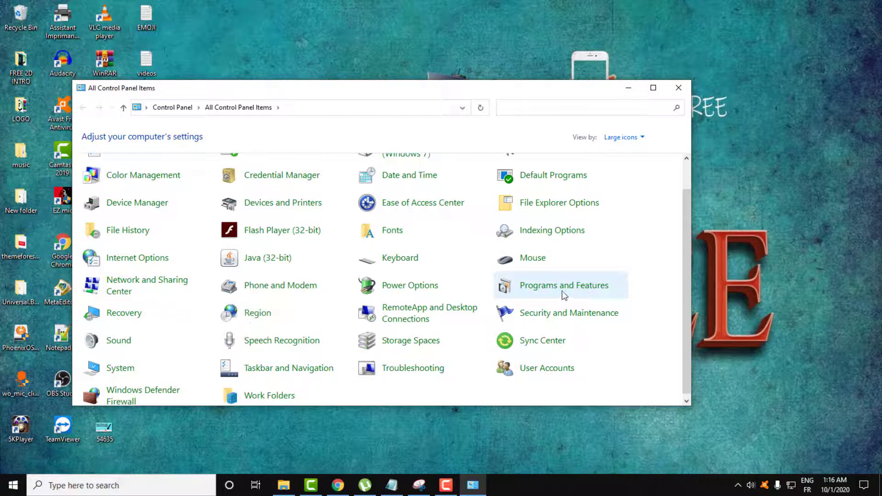
pyautogui.click(575, 290)
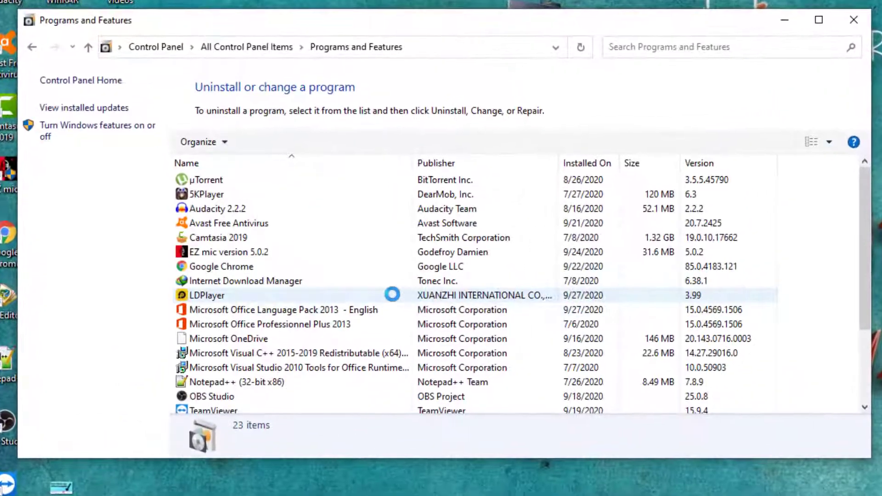
# Look through the list of installed programs, including VLC media player, and examine their version numbers
pyautogui.scroll(-2, 329, 280)
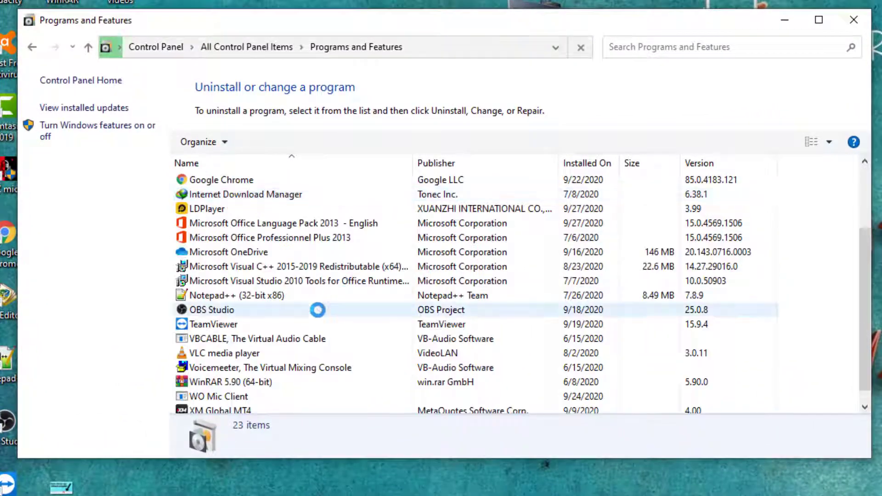
pyautogui.scroll(-2, 280, 313)
pyautogui.scroll(-1, 257, 329)
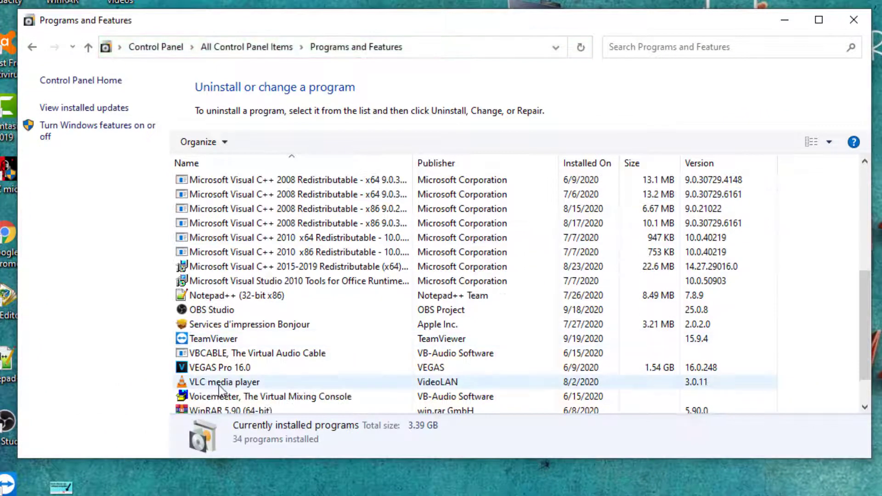
pyautogui.scroll(2, 222, 384)
pyautogui.scroll(1, 226, 389)
pyautogui.scroll(-4, 225, 389)
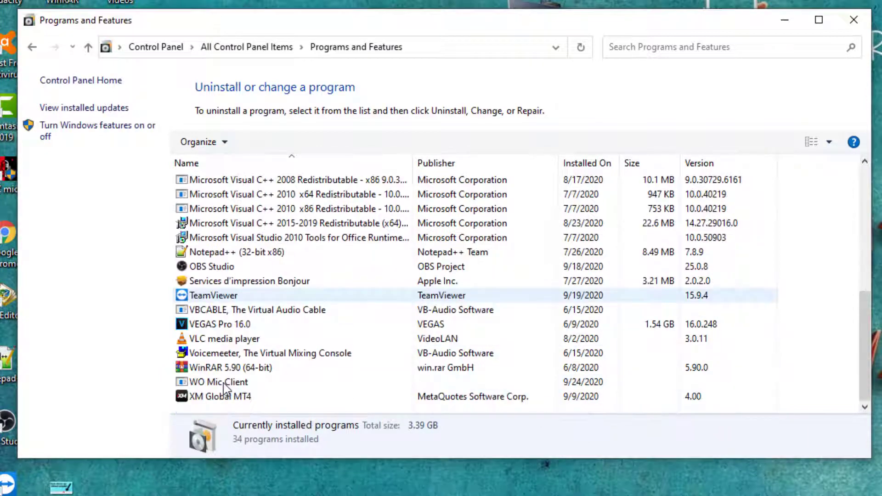
pyautogui.scroll(2, 210, 368)
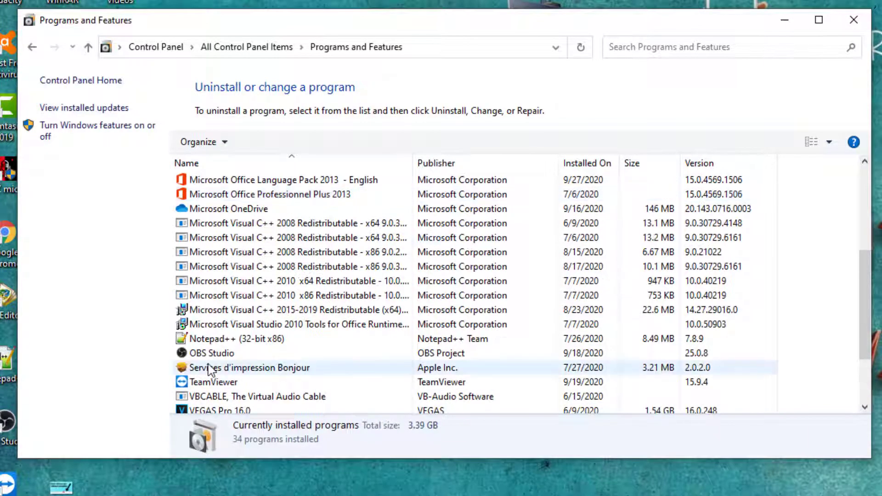
pyautogui.scroll(-1, 211, 369)
pyautogui.scroll(-1, 211, 369)
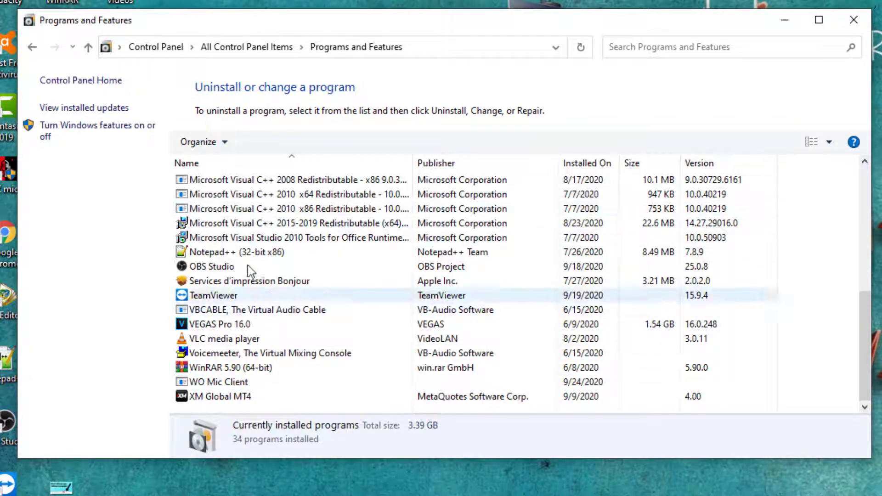
pyautogui.scroll(4, 236, 263)
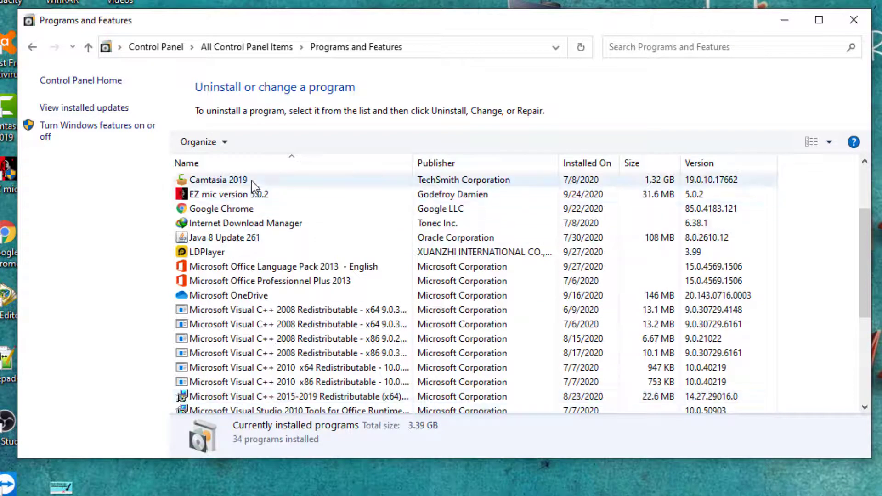